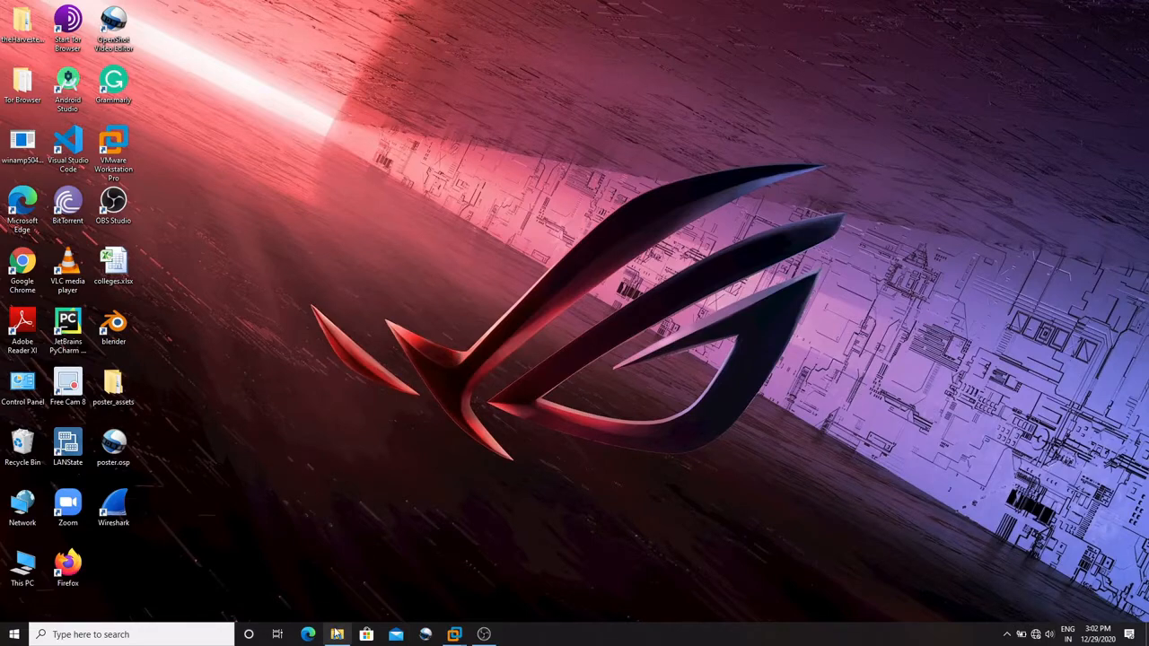
- Create a new folder named DEMO inside the Documents folder in File Explorer
click(336, 634)
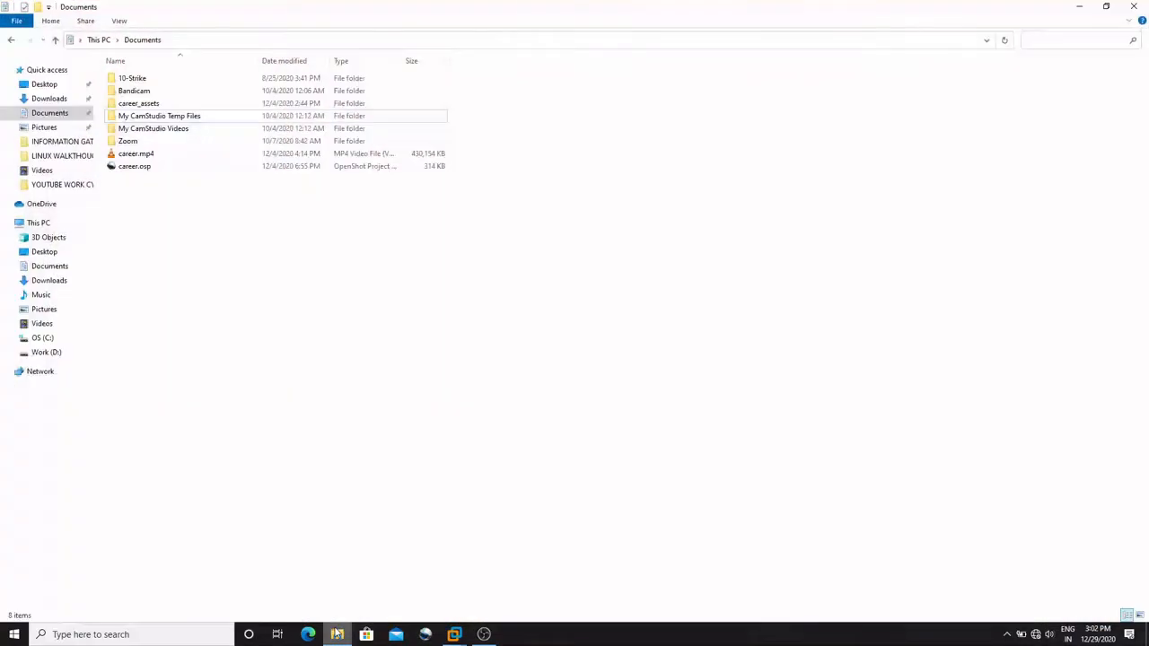
right_click(315, 346)
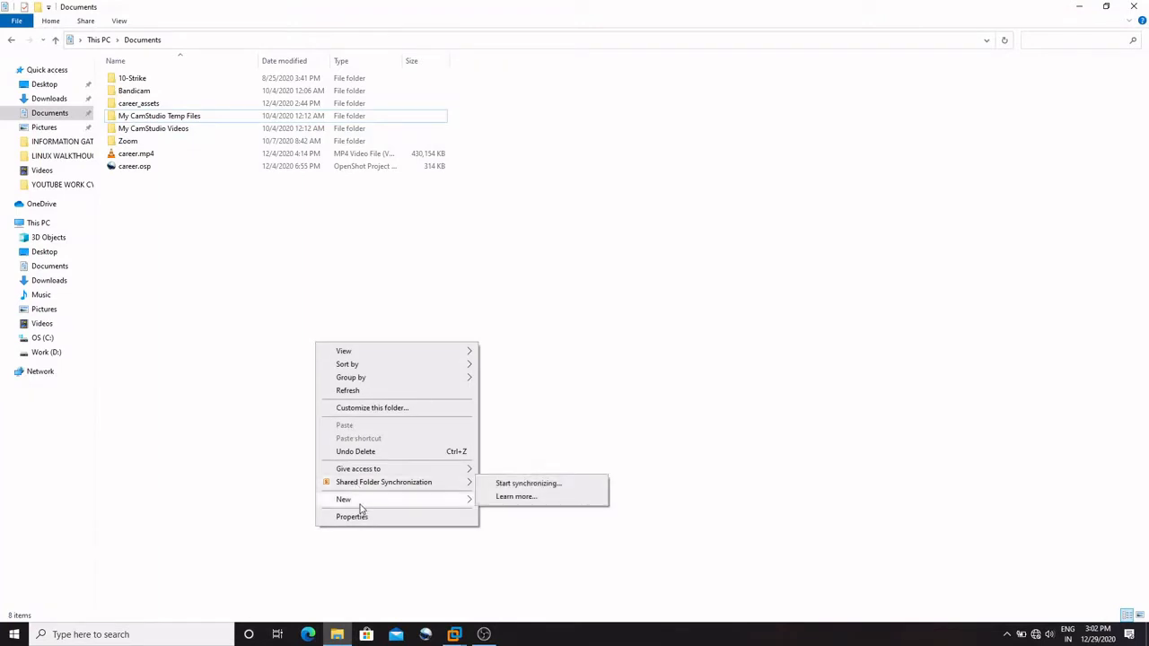
mouse_move(360, 502)
click(546, 351)
text(D)
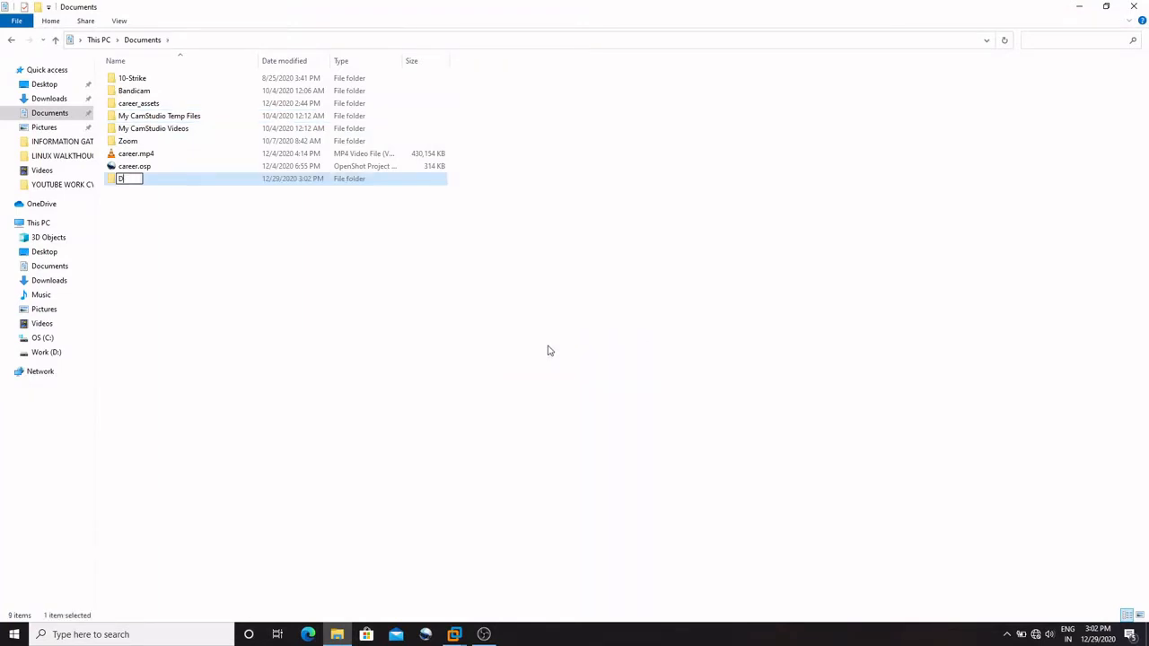
text(EMO)
click(530, 333)
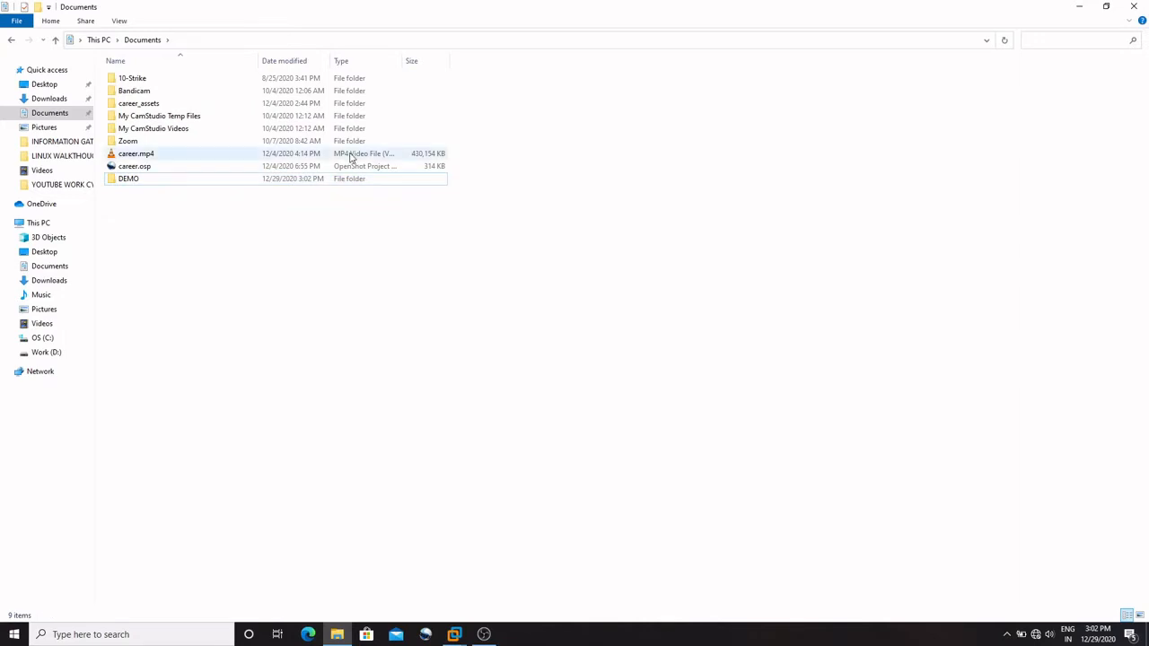
- Open the DEMO folder and create a text document named test.txt in it
double_click(347, 179)
right_click(347, 181)
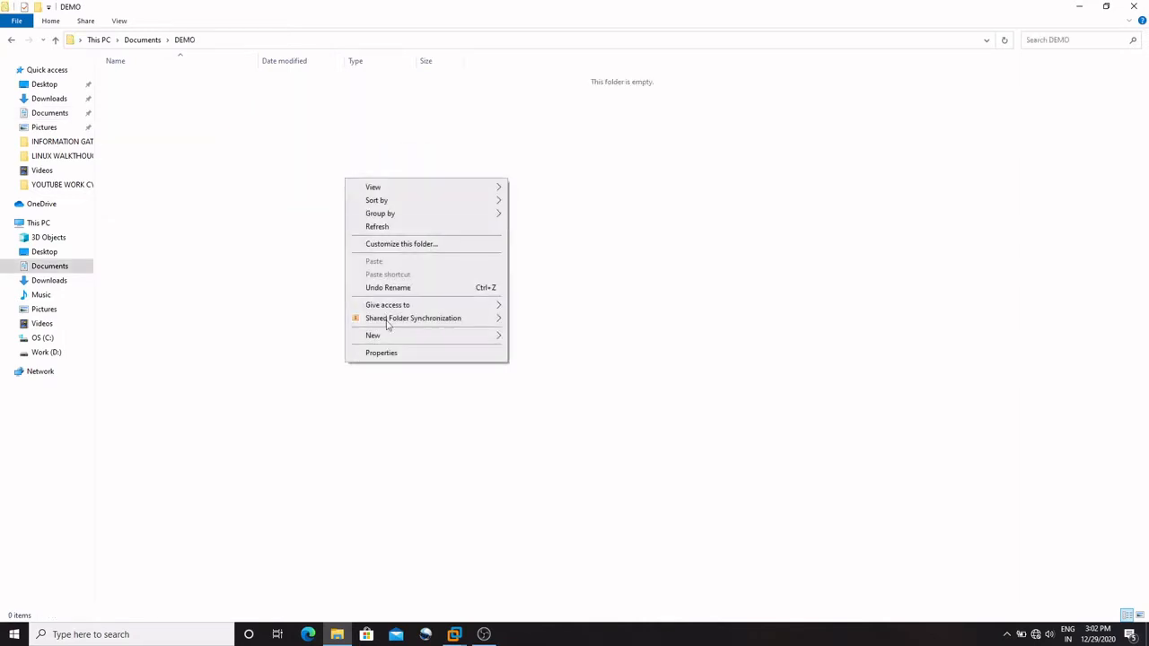
mouse_move(413, 335)
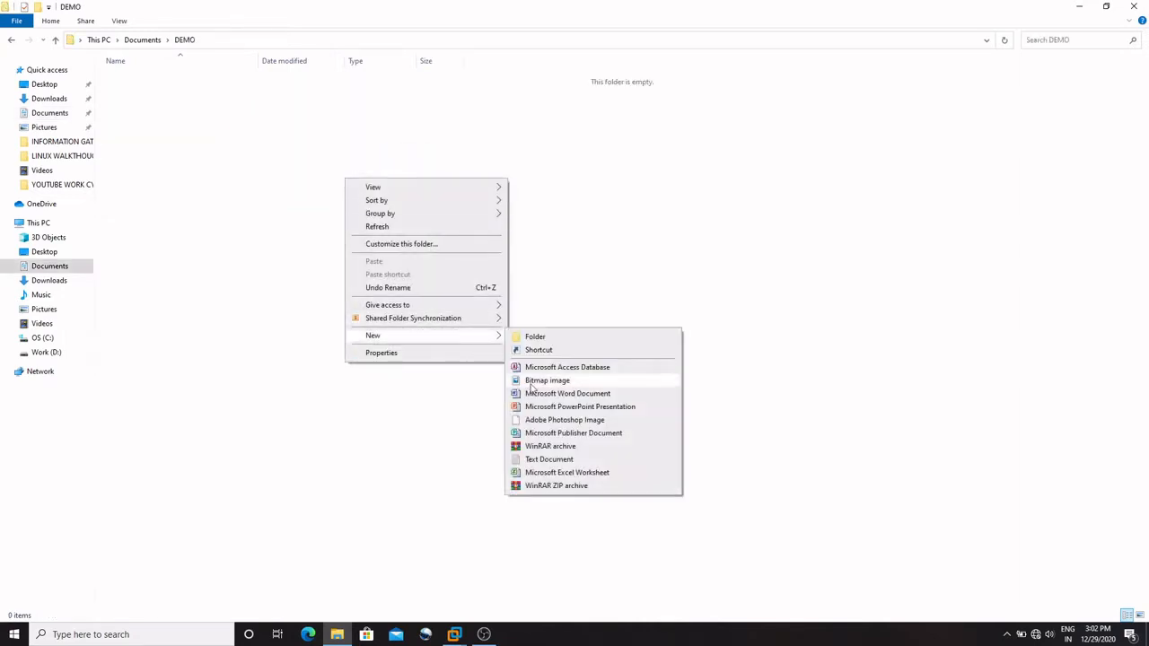
click(515, 461)
text(test)
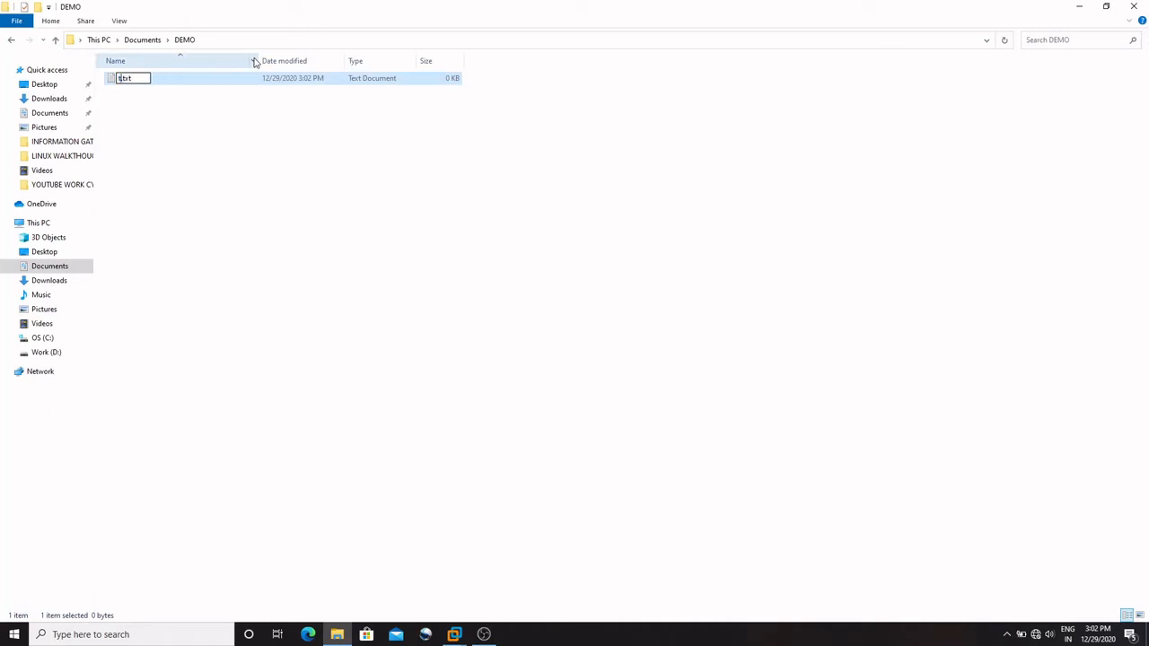
click(170, 88)
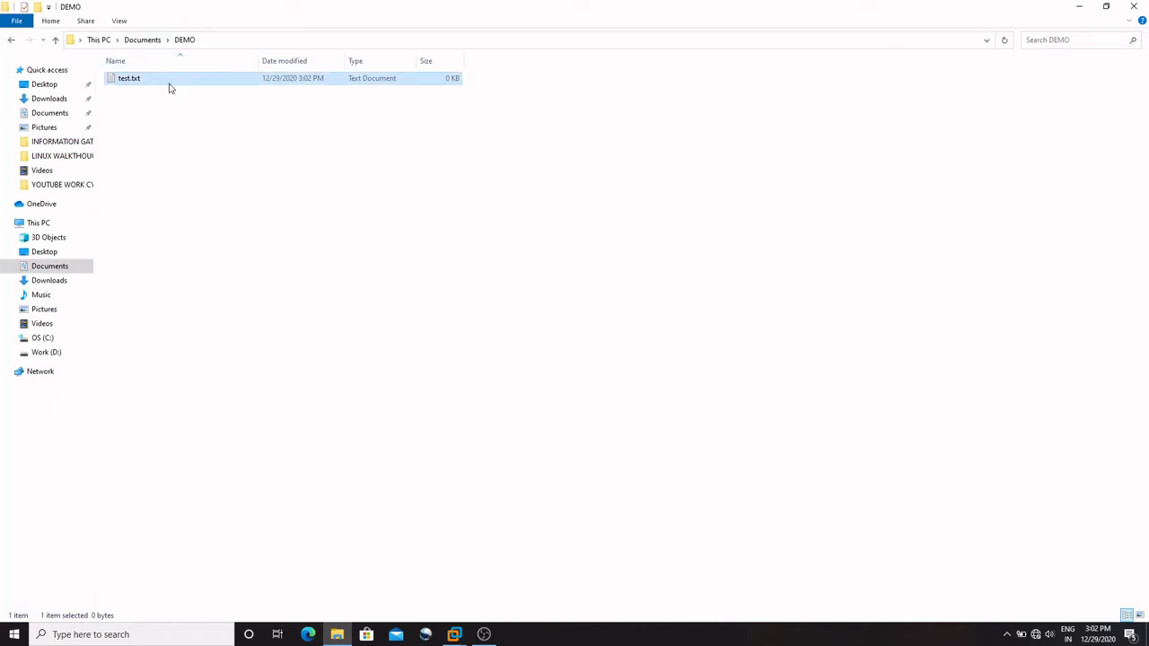
- Open test.txt and write the text "HELLO AND WELCOME" in it
double_click(171, 88)
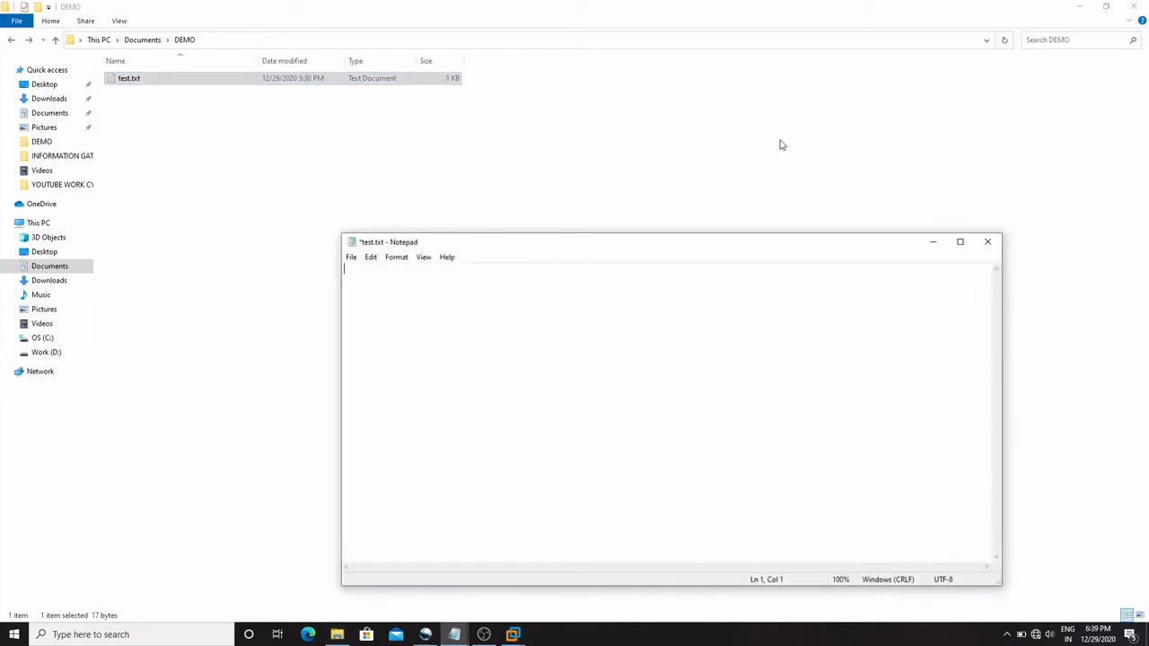
text(HELLO AND WELCO)
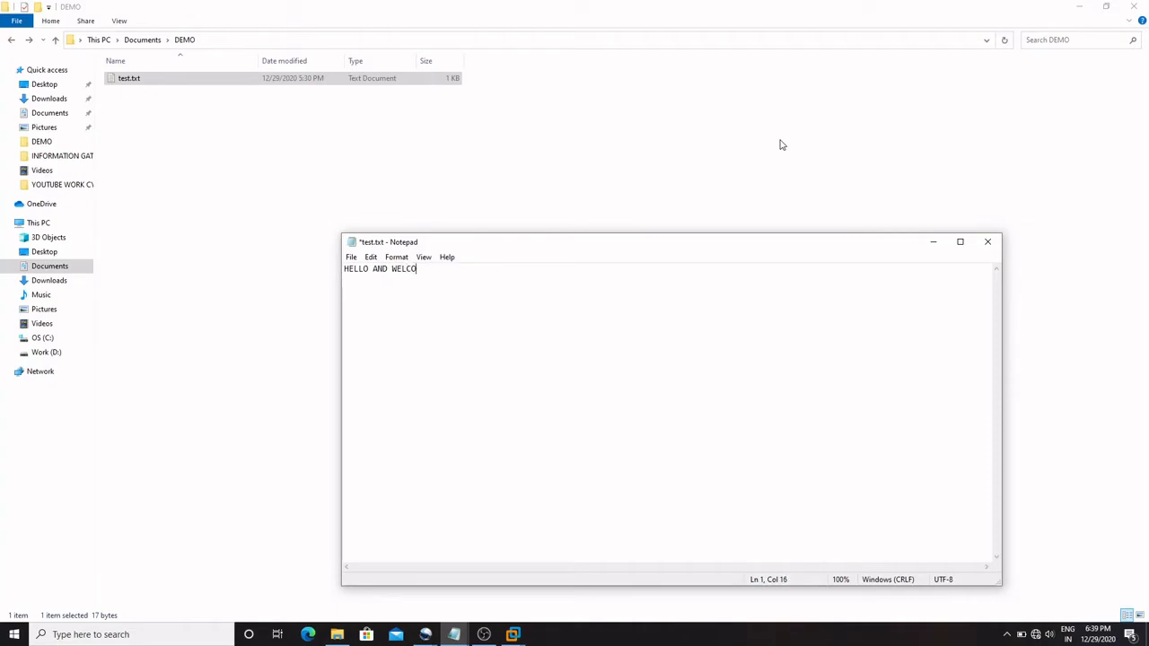
text(ME)
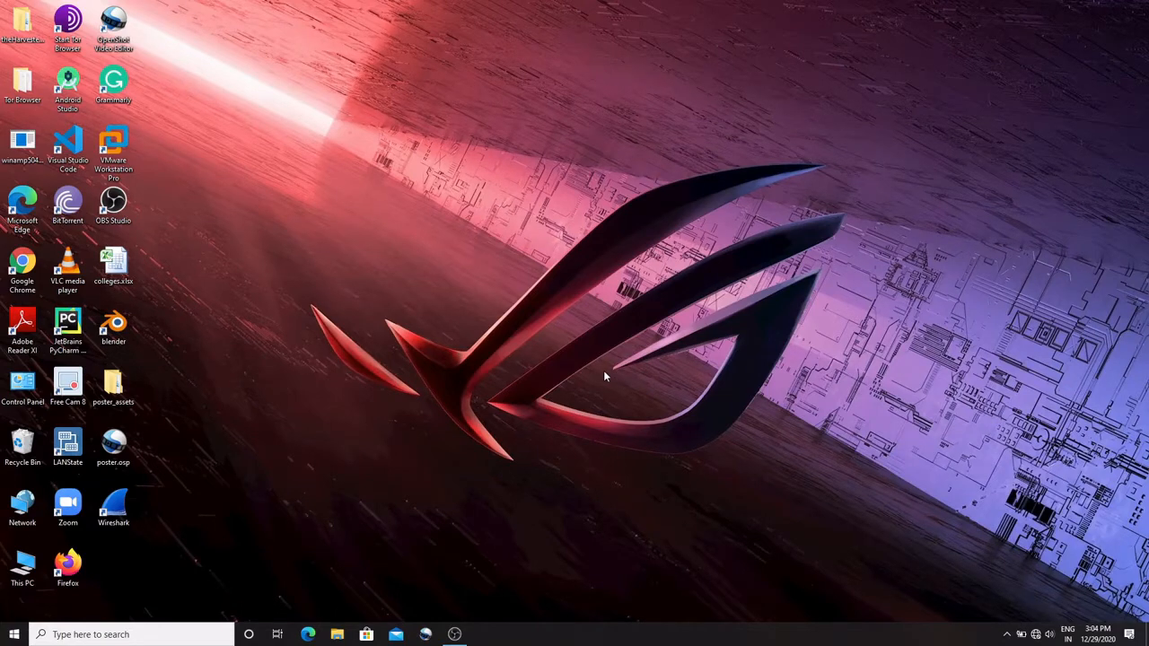
- Launch VMware Workstation and set folder sharing to always enabled in the Kali-Linux-2020.3 virtual machine's settings
double_click(121, 170)
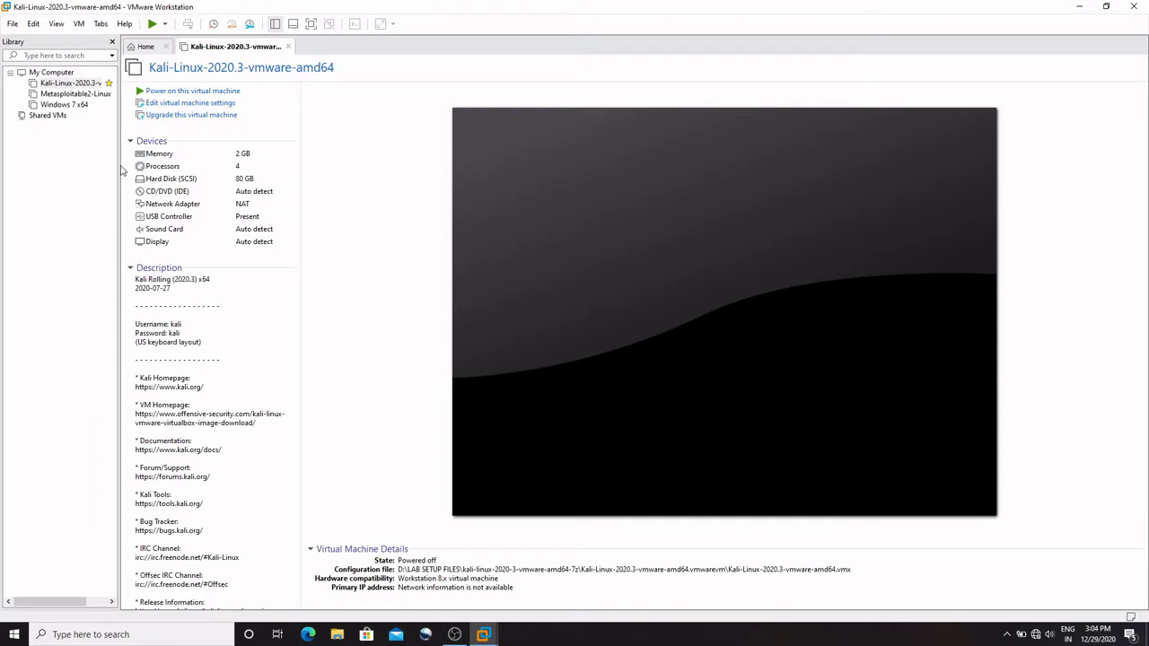
right_click(88, 86)
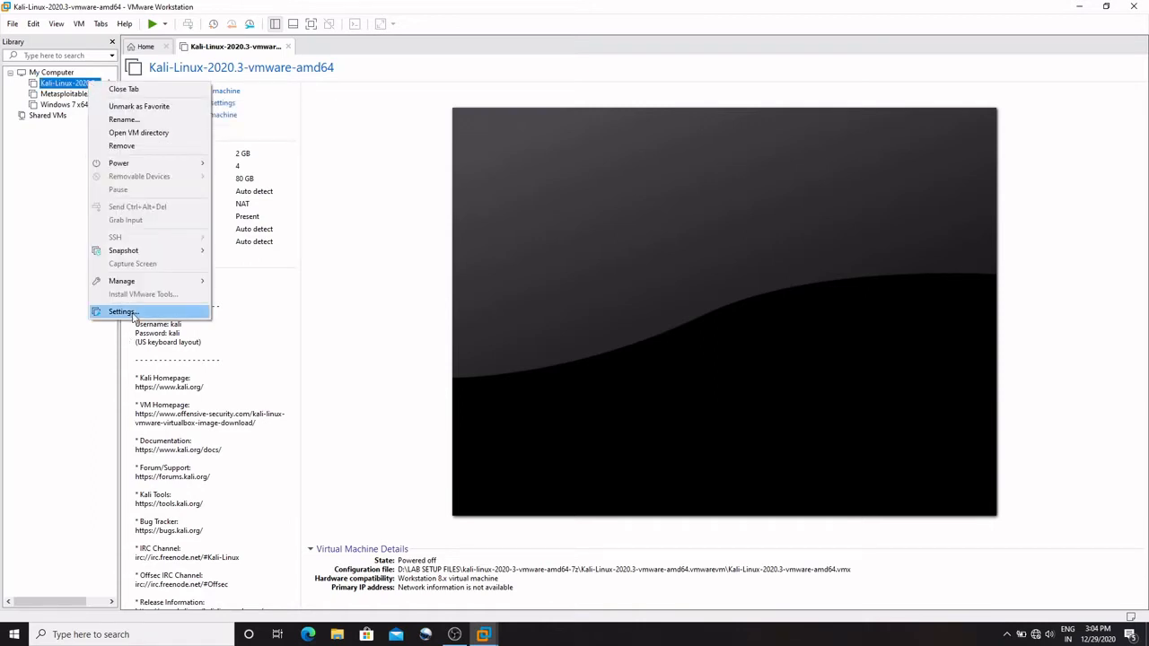
click(125, 312)
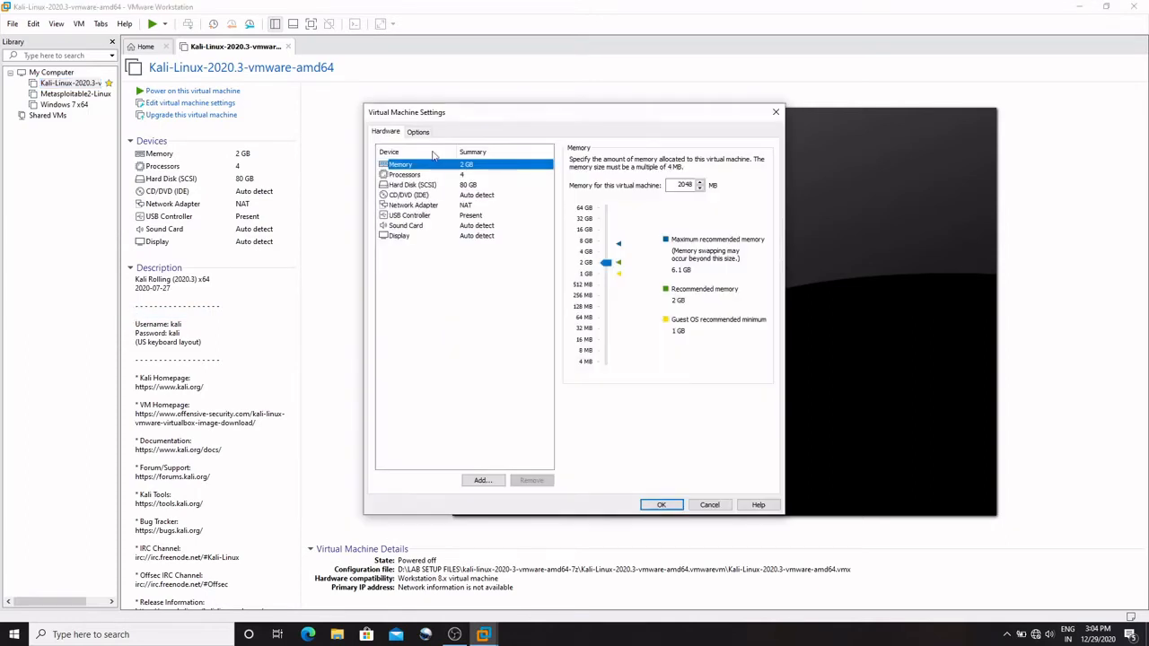
click(424, 134)
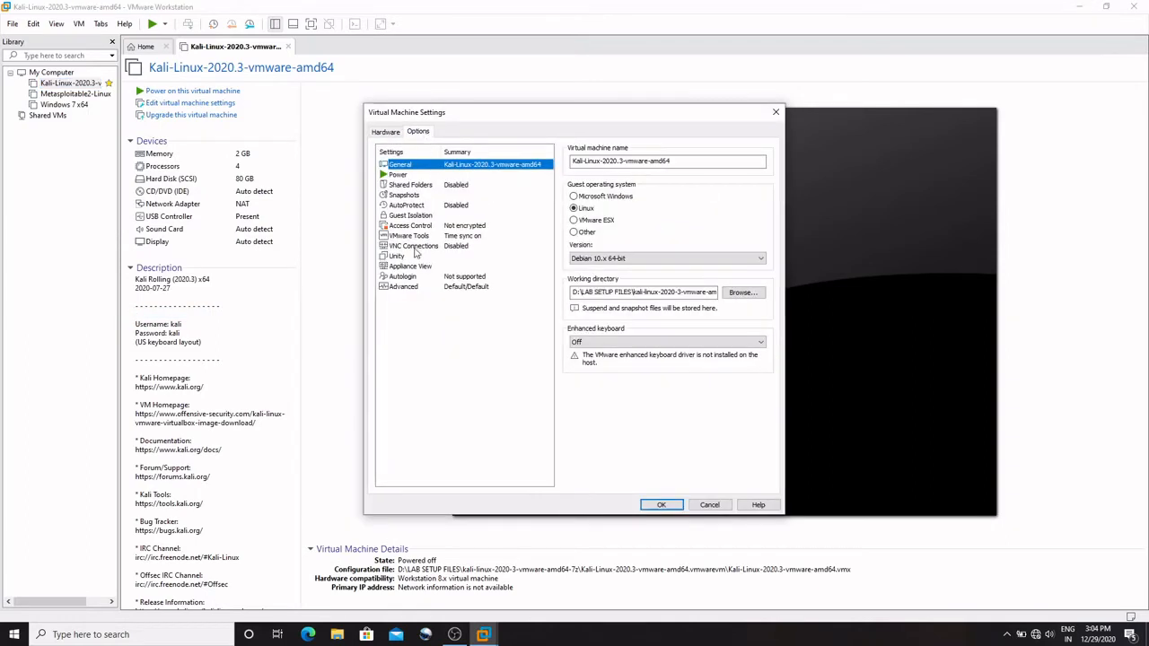
click(391, 186)
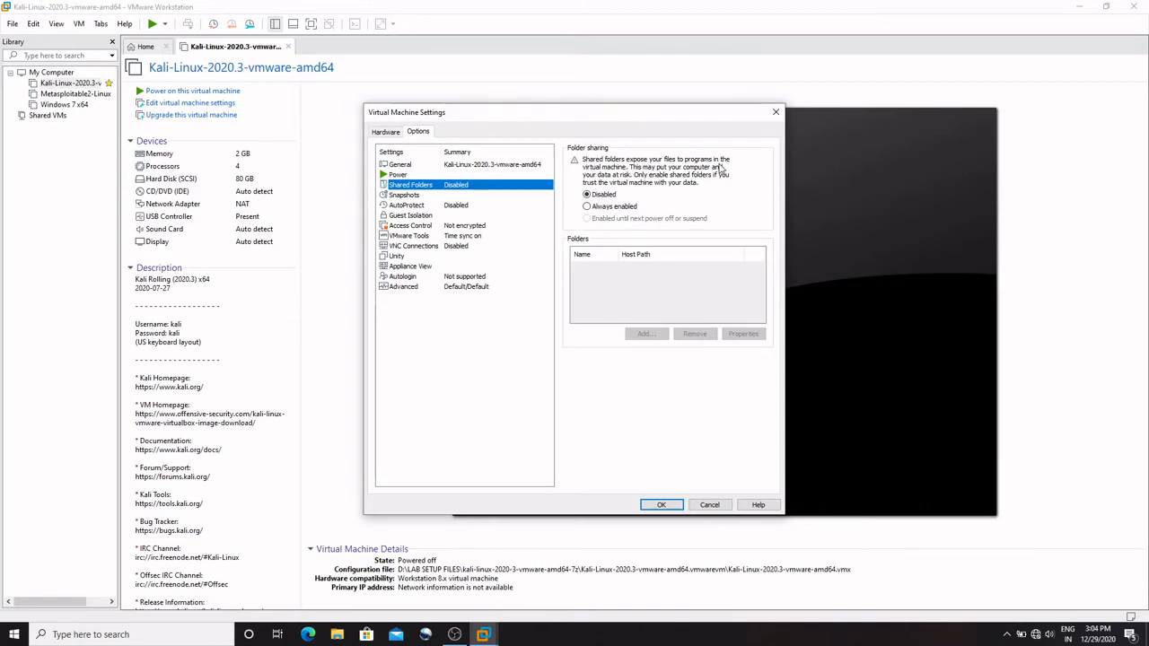
click(587, 207)
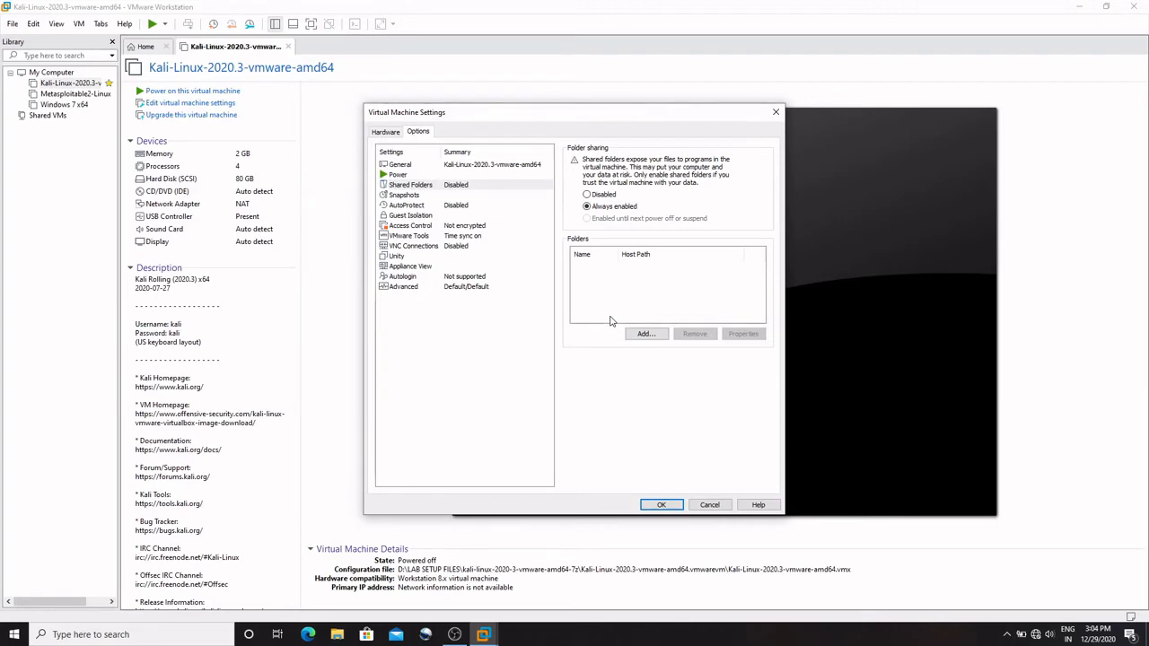
- Add the host's Documents\DEMO folder as an enabled shared folder named DEMO and apply the virtual machine settings
click(664, 334)
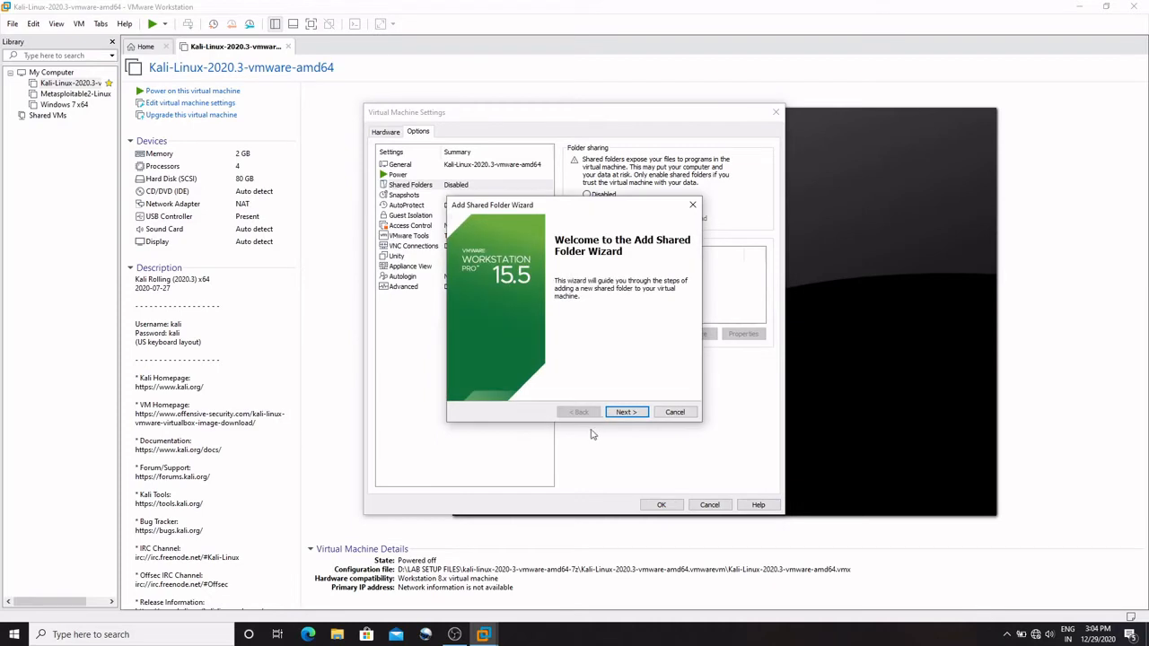
click(623, 414)
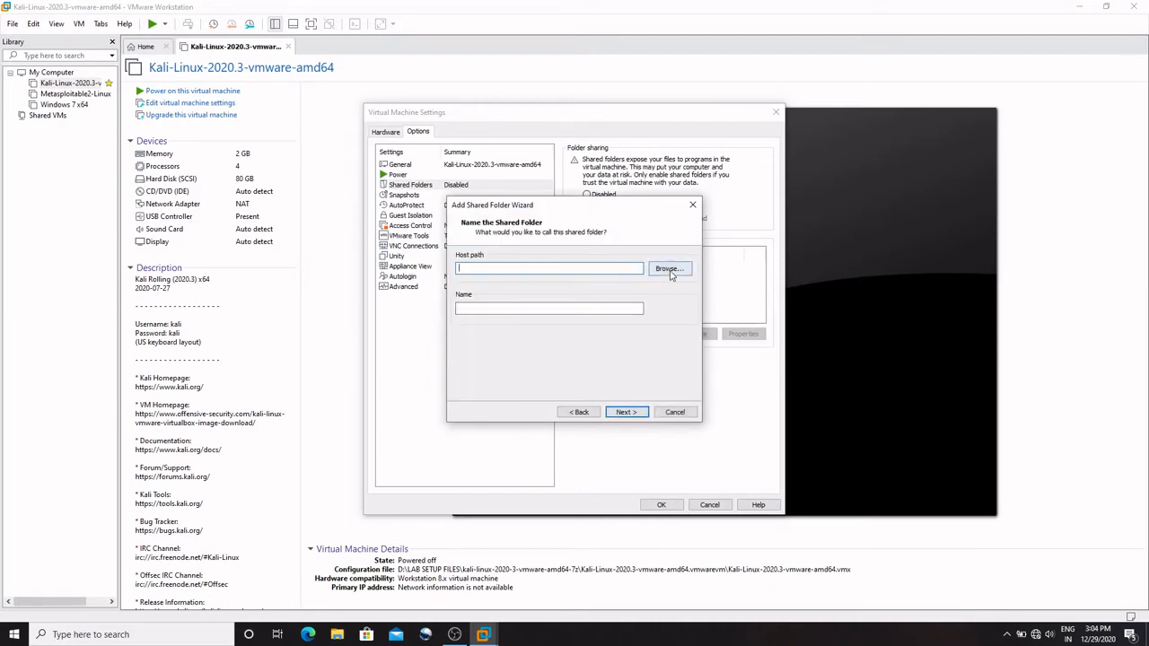
click(656, 271)
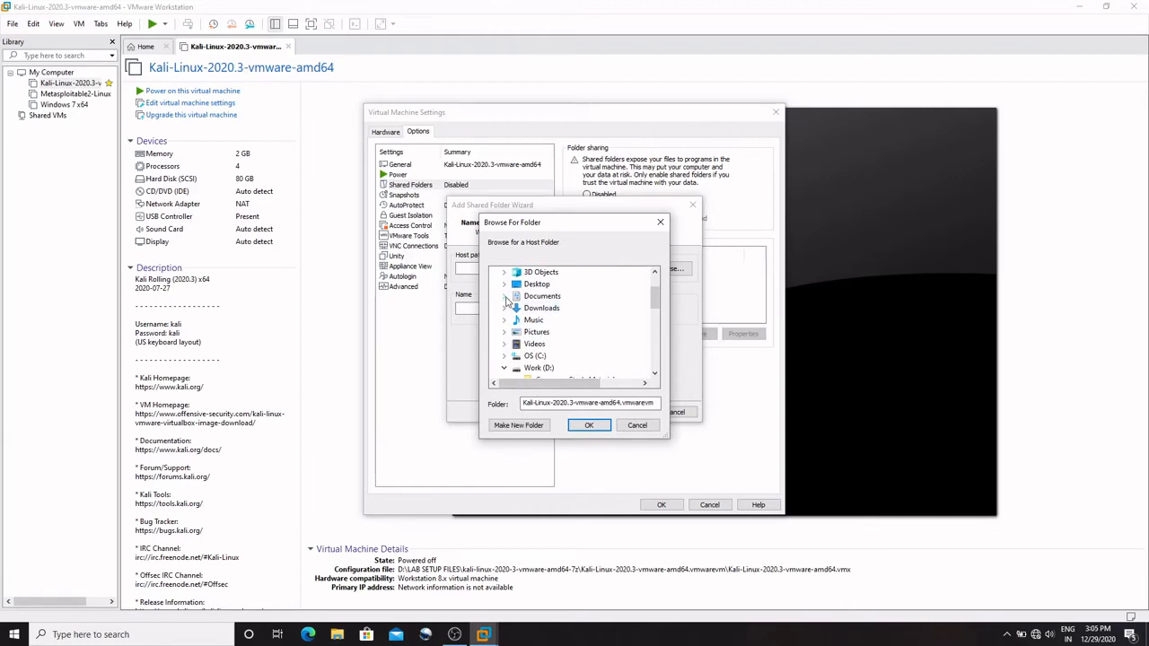
click(506, 299)
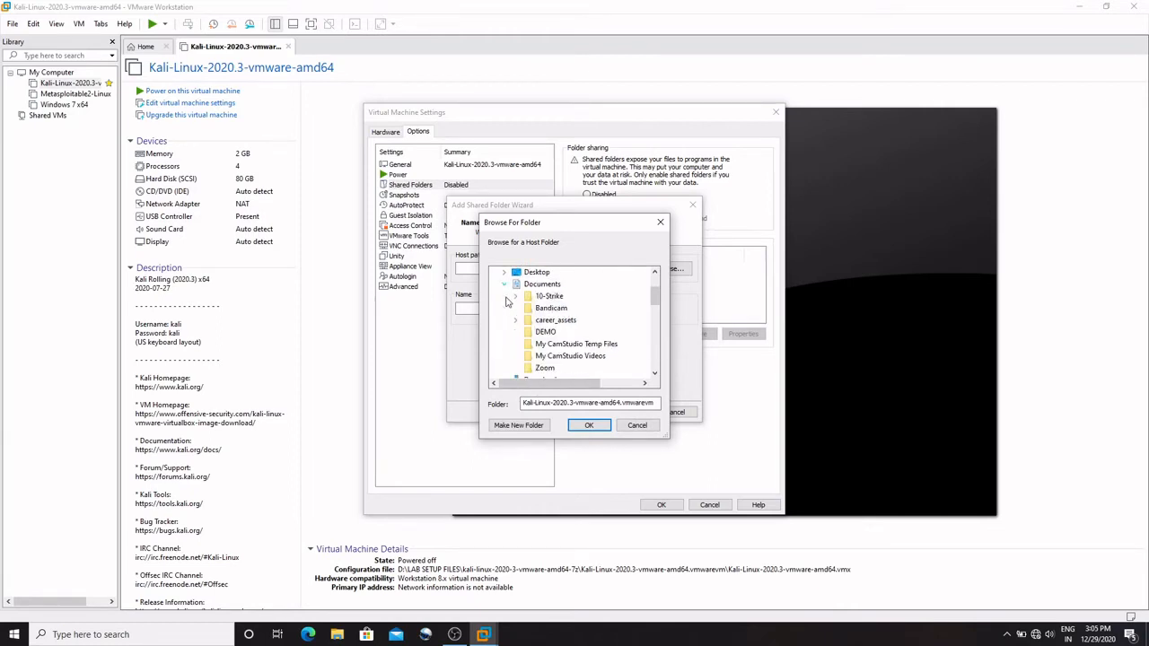
click(546, 332)
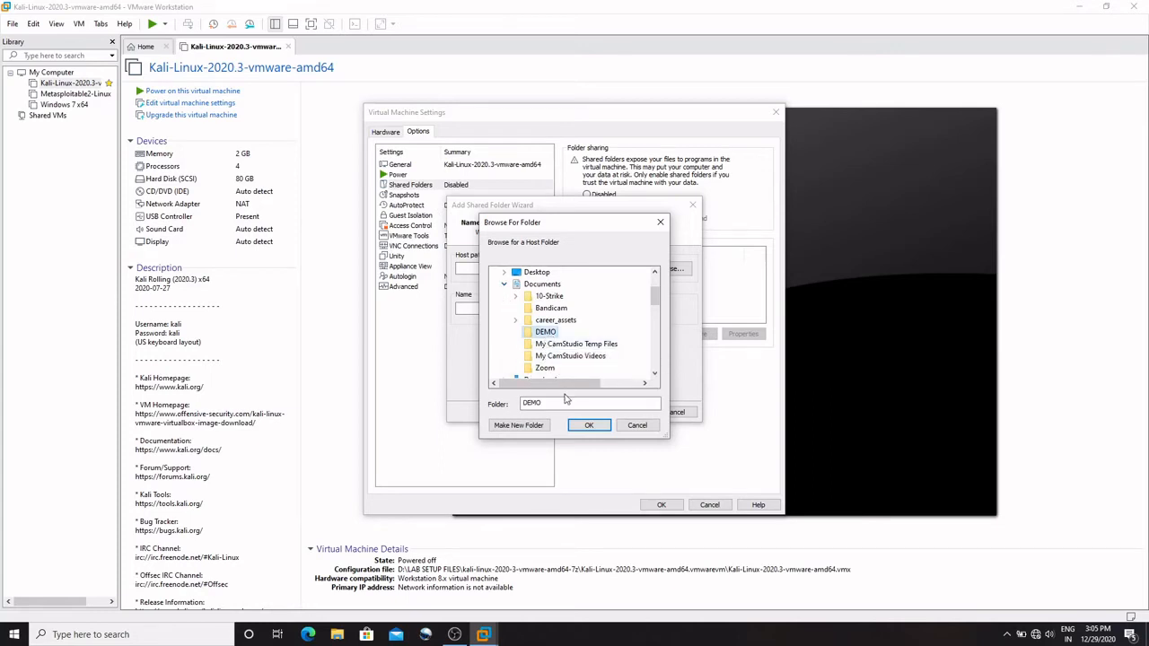
click(589, 425)
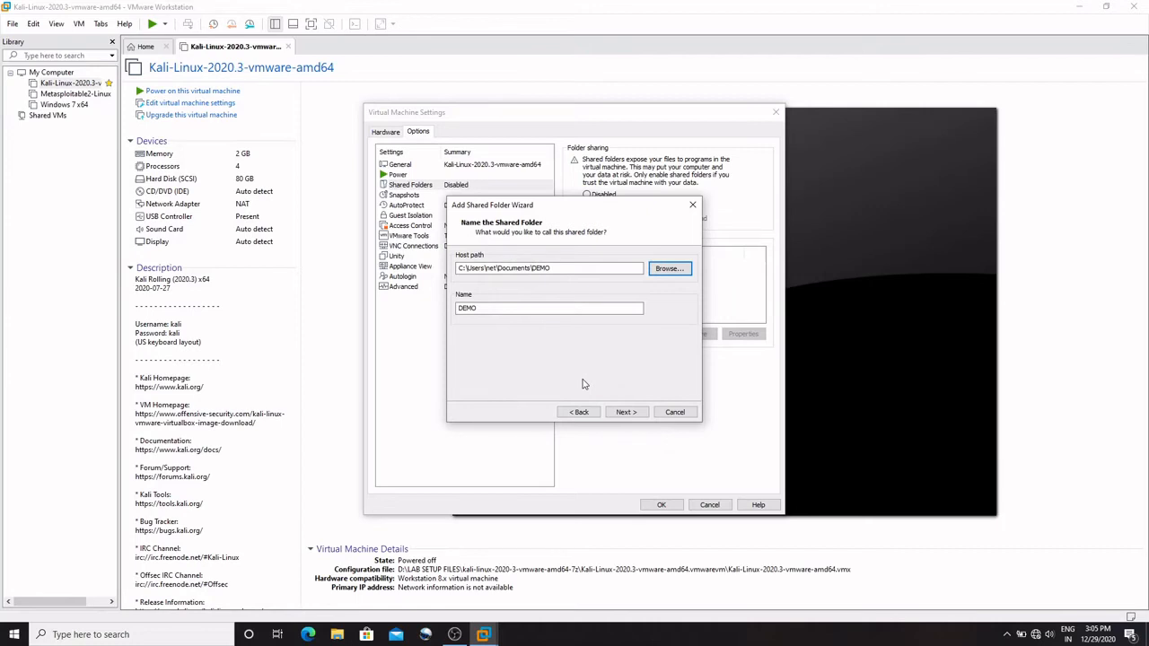
click(628, 415)
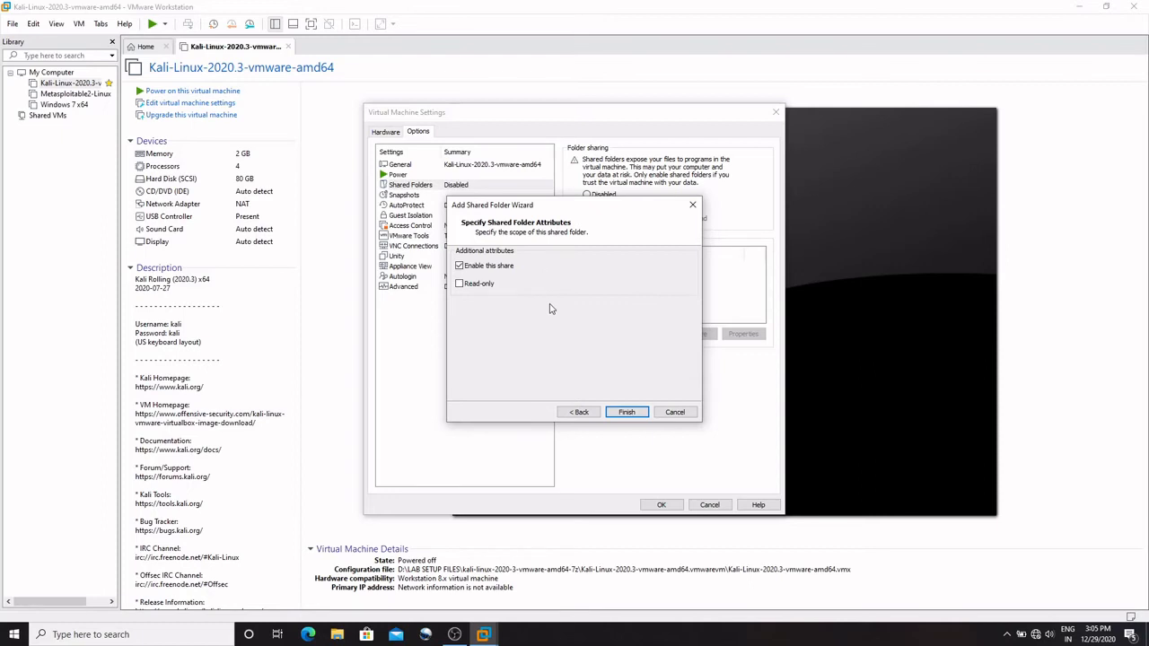
click(626, 412)
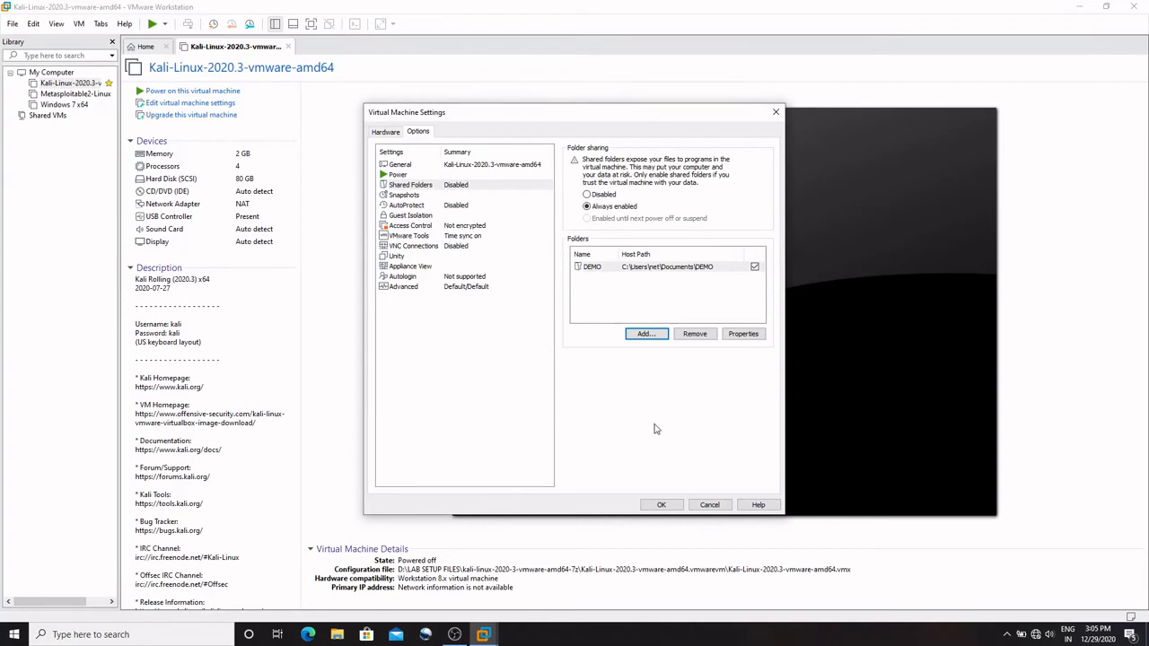
click(661, 504)
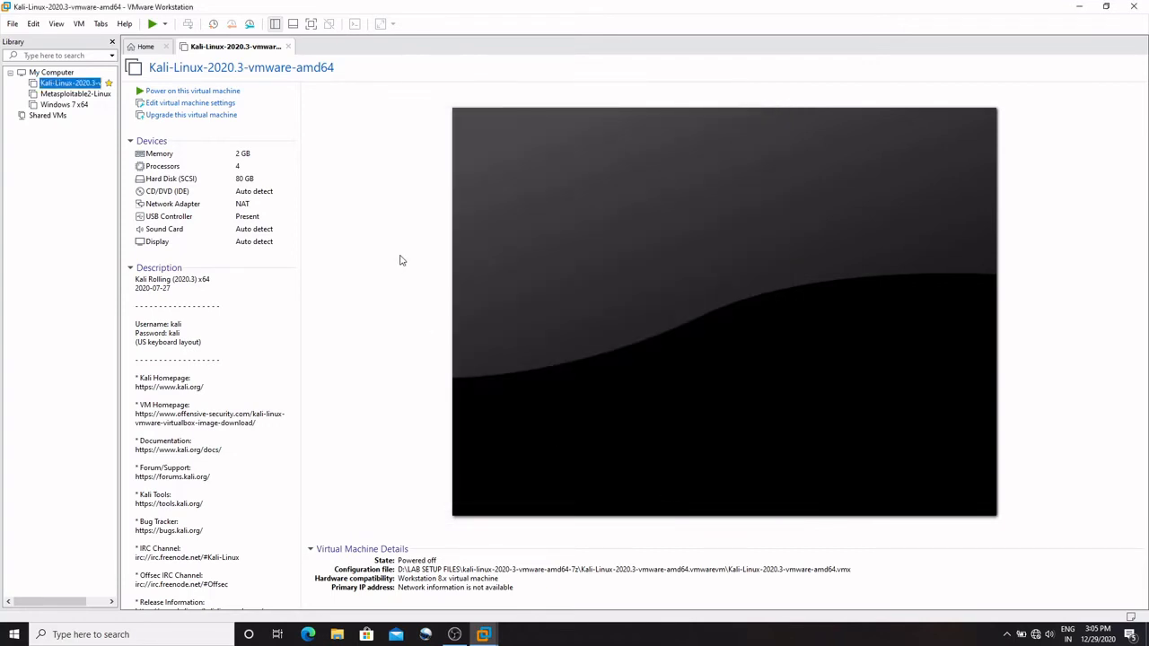
- Power on the Kali Linux virtual machine, agreeing to try connecting the missing ide1:0 device at every power-on
click(165, 93)
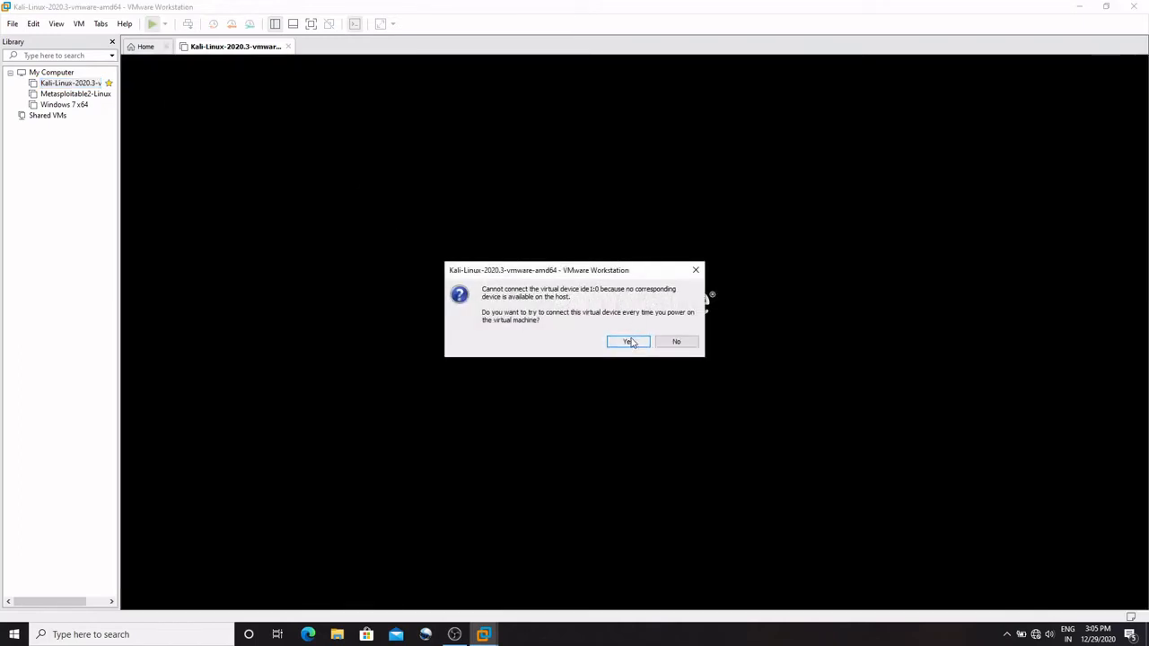
click(630, 340)
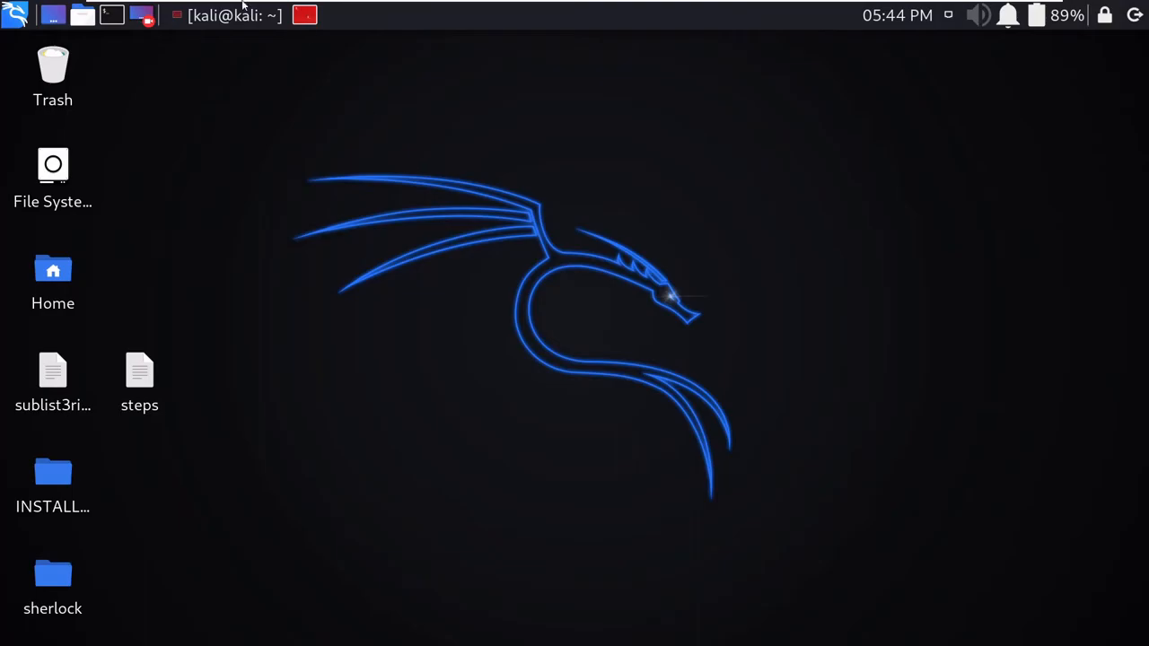
- Bring up the Kali terminal, change to the /mnt directory, and list its contents on a cleared screen
click(238, 14)
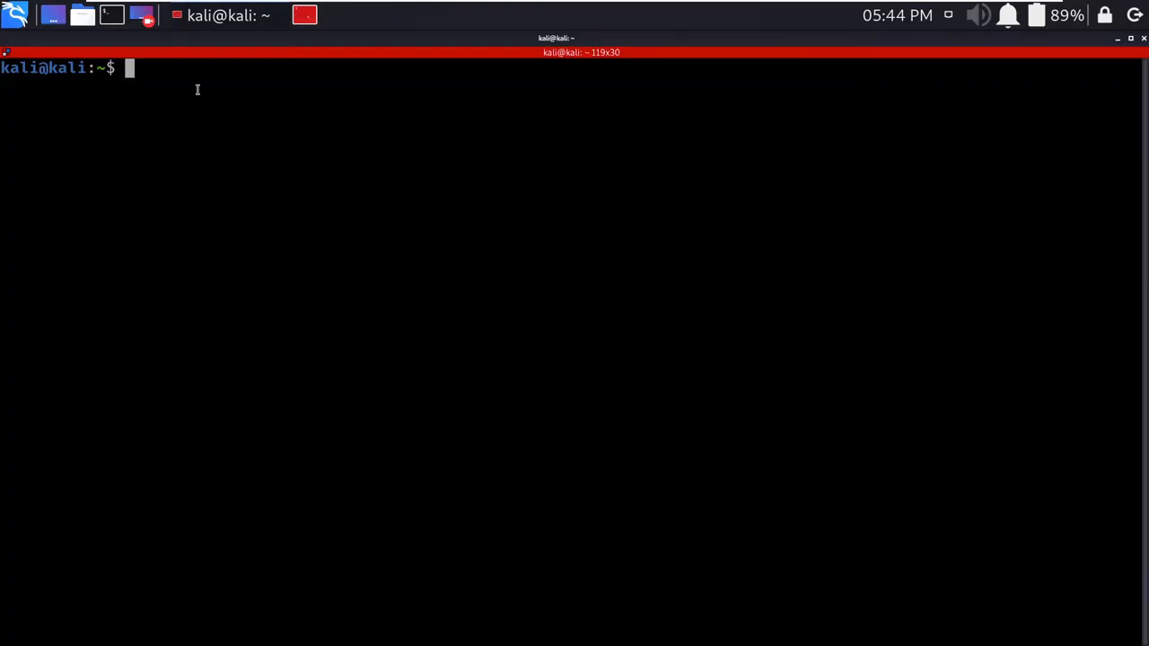
text(cd /mnt)
key(Return)
key(ctrl+l)
text(ls)
key(Return)
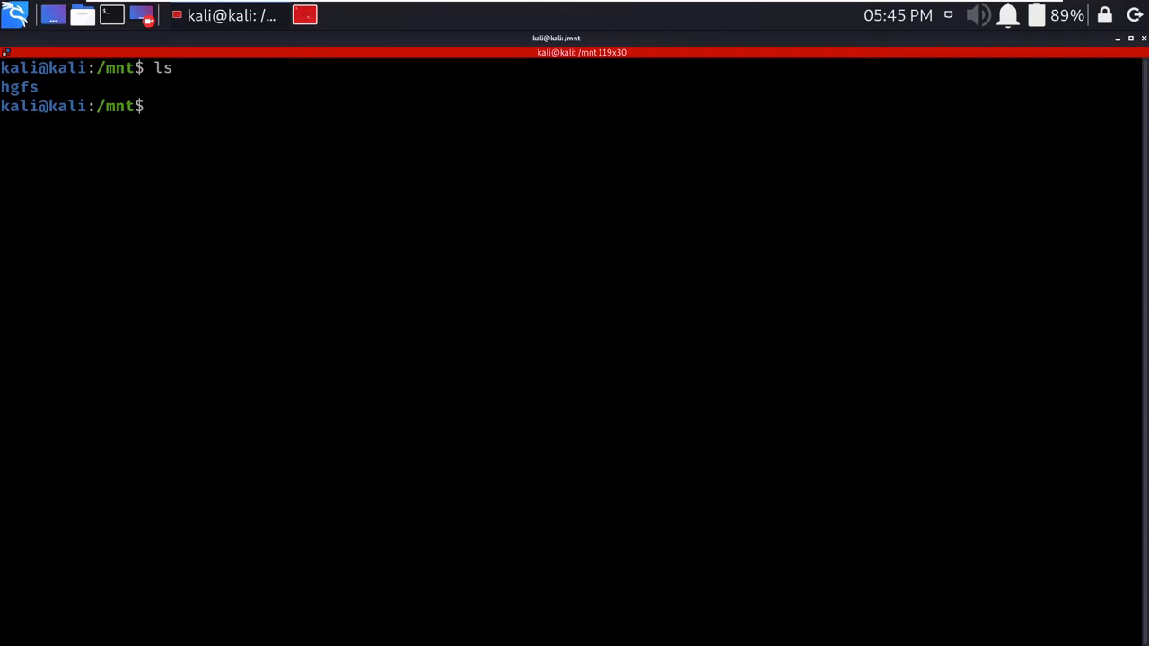
- Change into the hgfs directory and list the shared folders in it
text(cd hgfs)
key(Return)
text(ls)
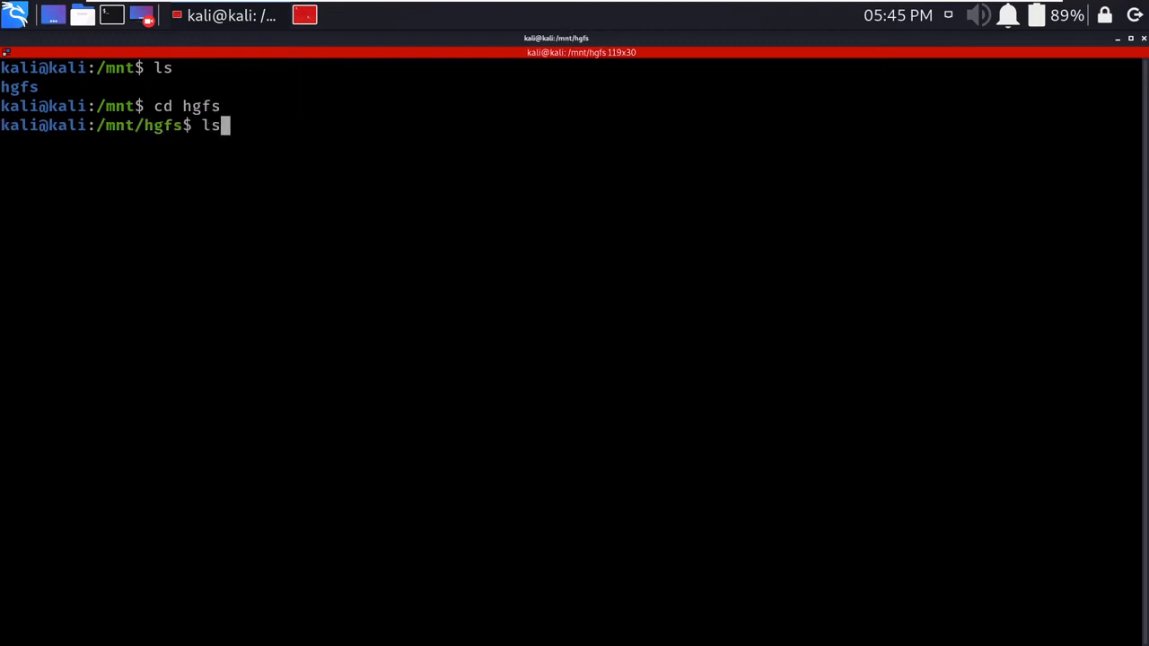
key(Return)
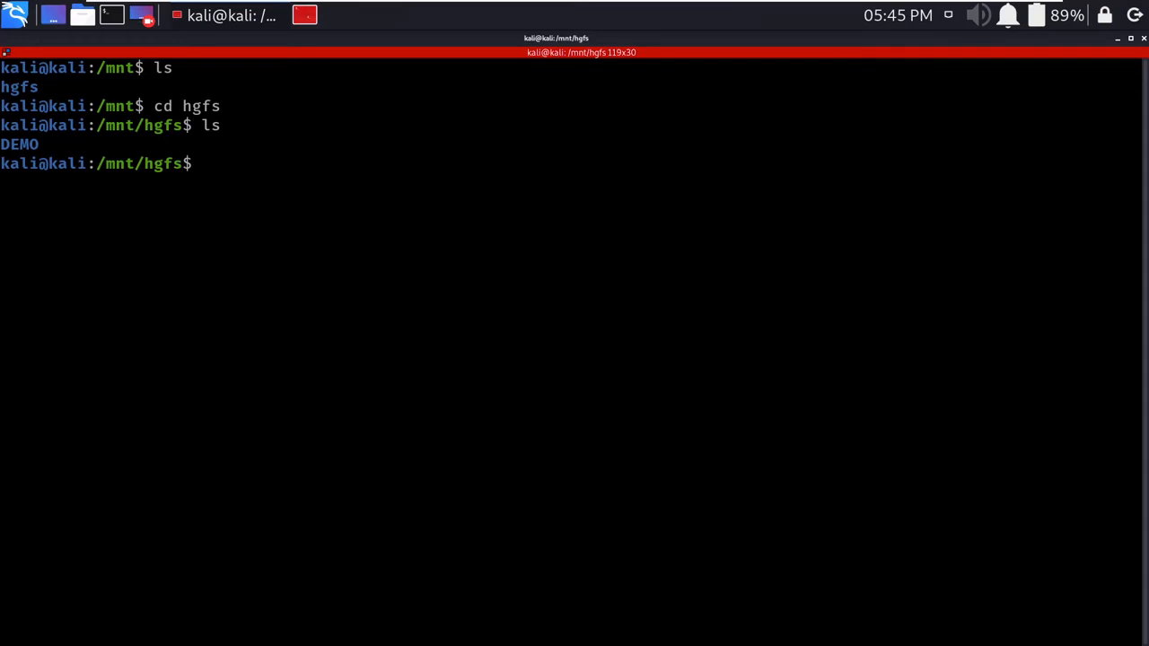
- Change into the shared DEMO directory and list its files
text(cd DEMO)
key(Return)
text(ls)
key(Return)
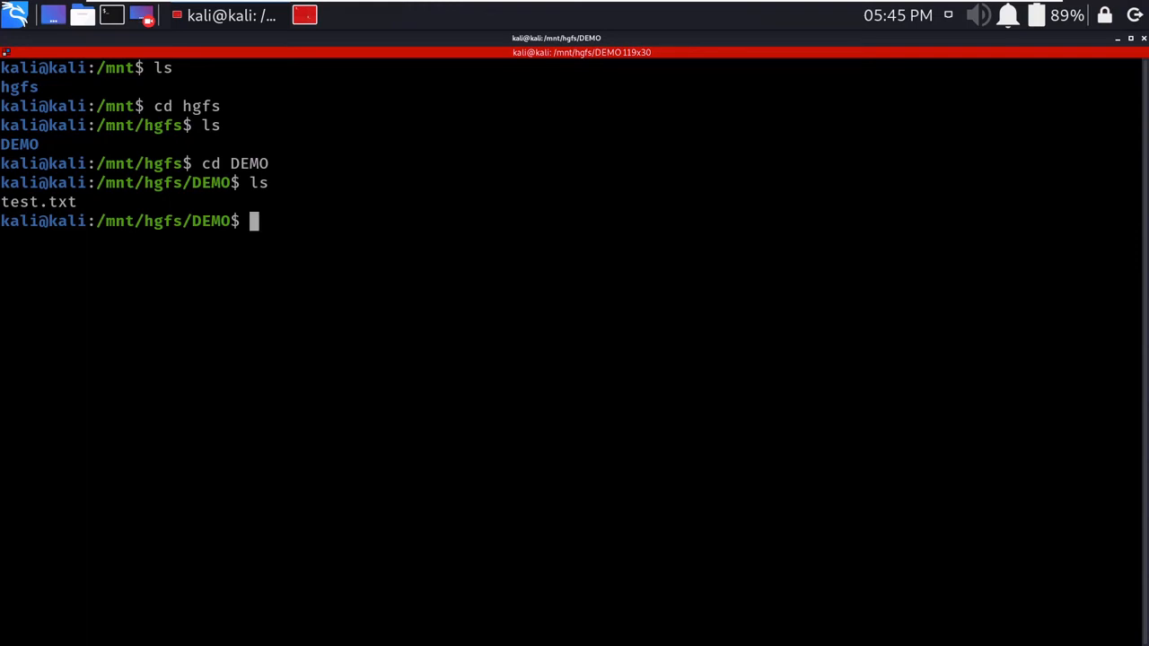
- Print the contents of test.txt in the terminal with cat
text(cat tes)
key(Tab)
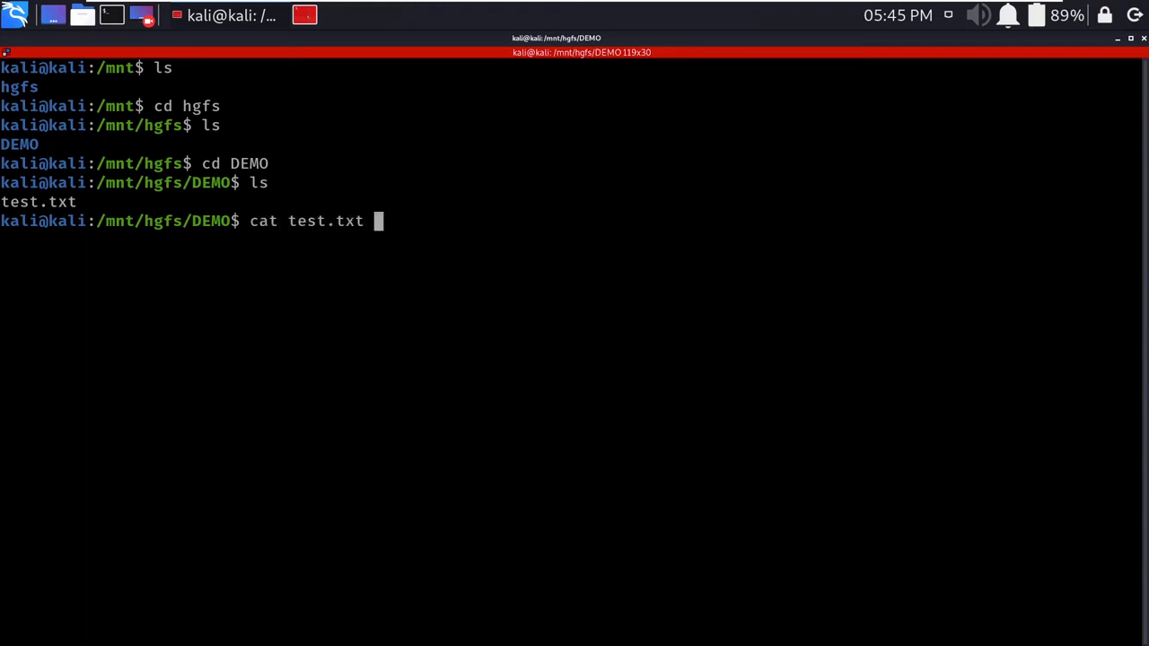
key(Return)
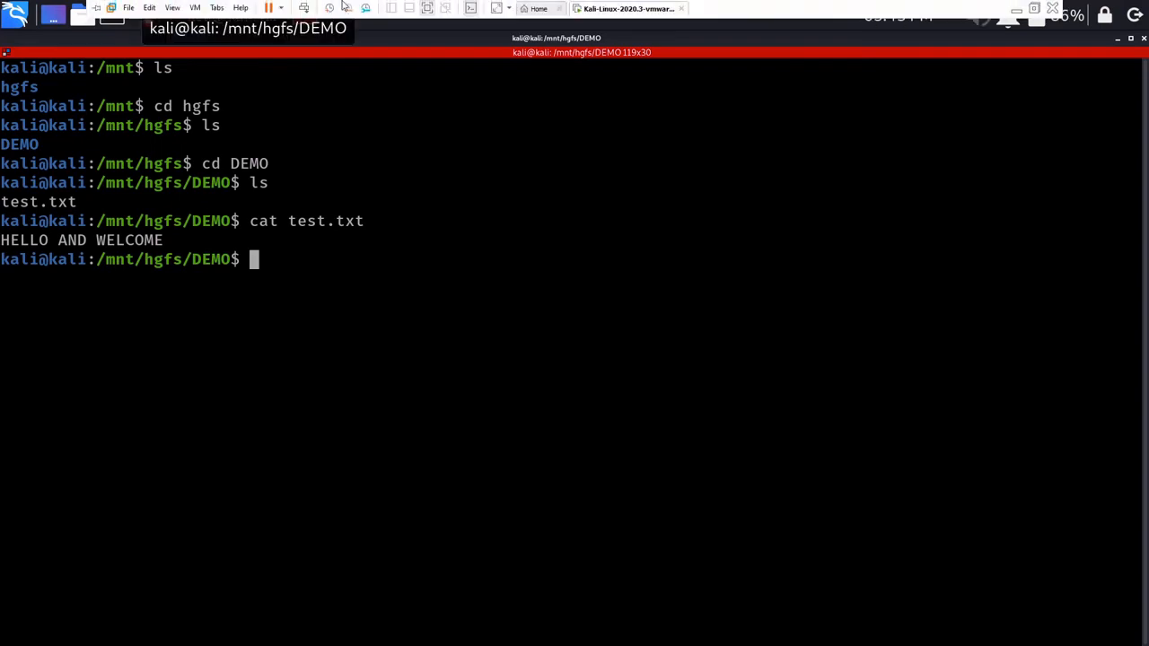
- Leave the virtual machine's full-screen view and open the DEMO folder under Documents in File Explorer on the Windows host
click(426, 8)
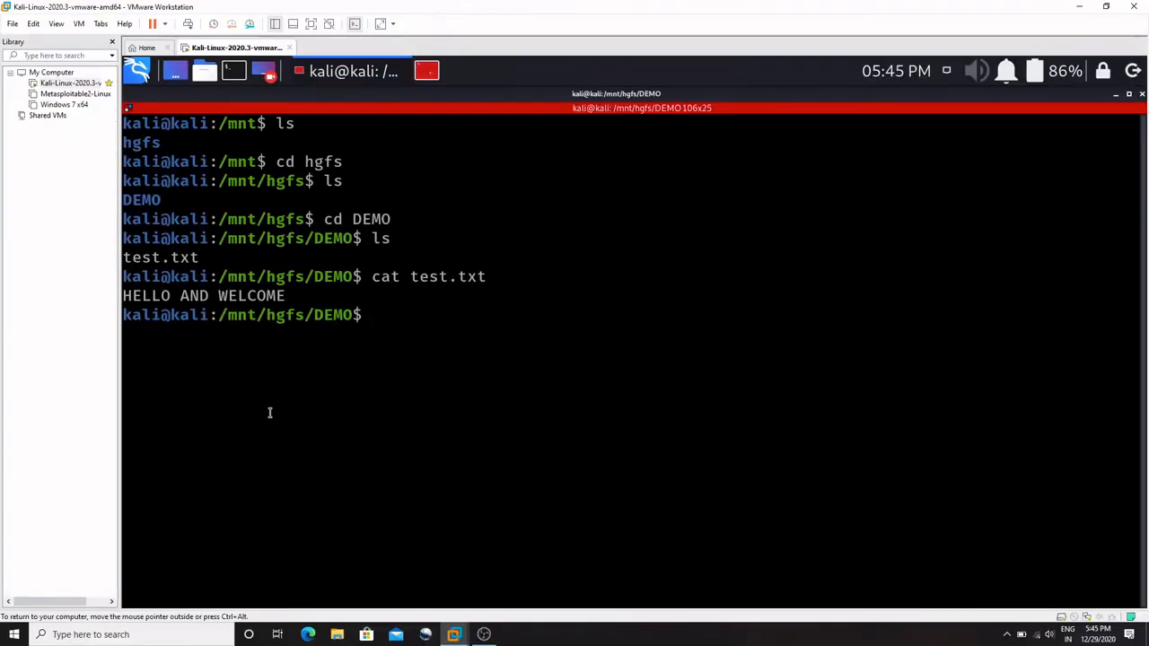
click(337, 635)
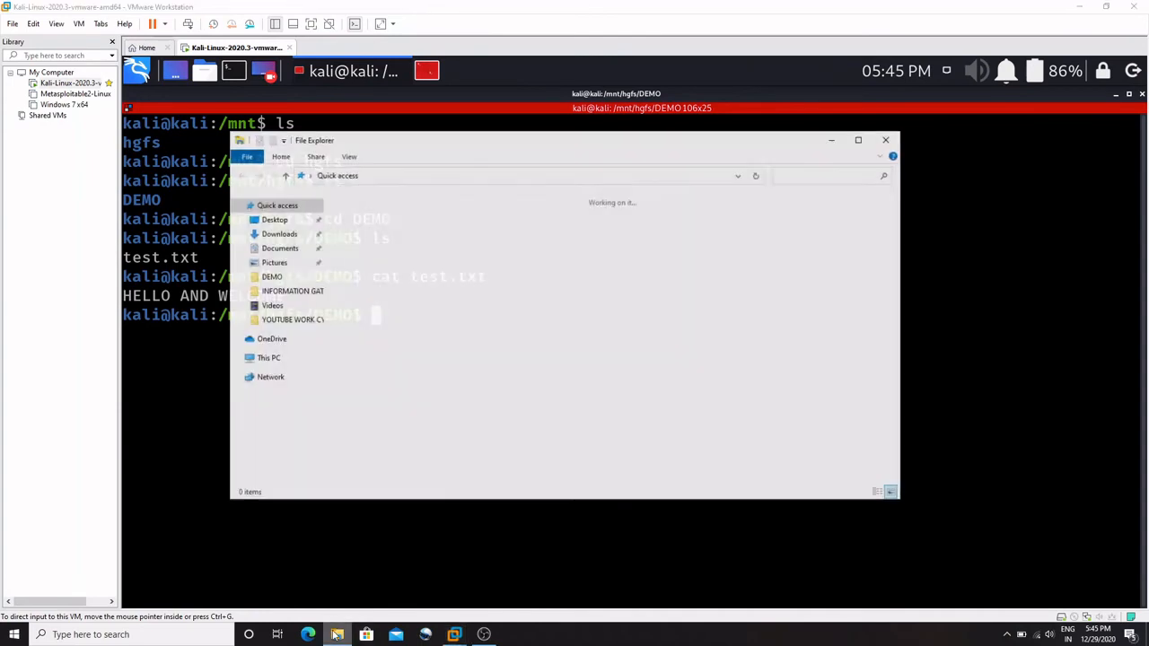
click(286, 248)
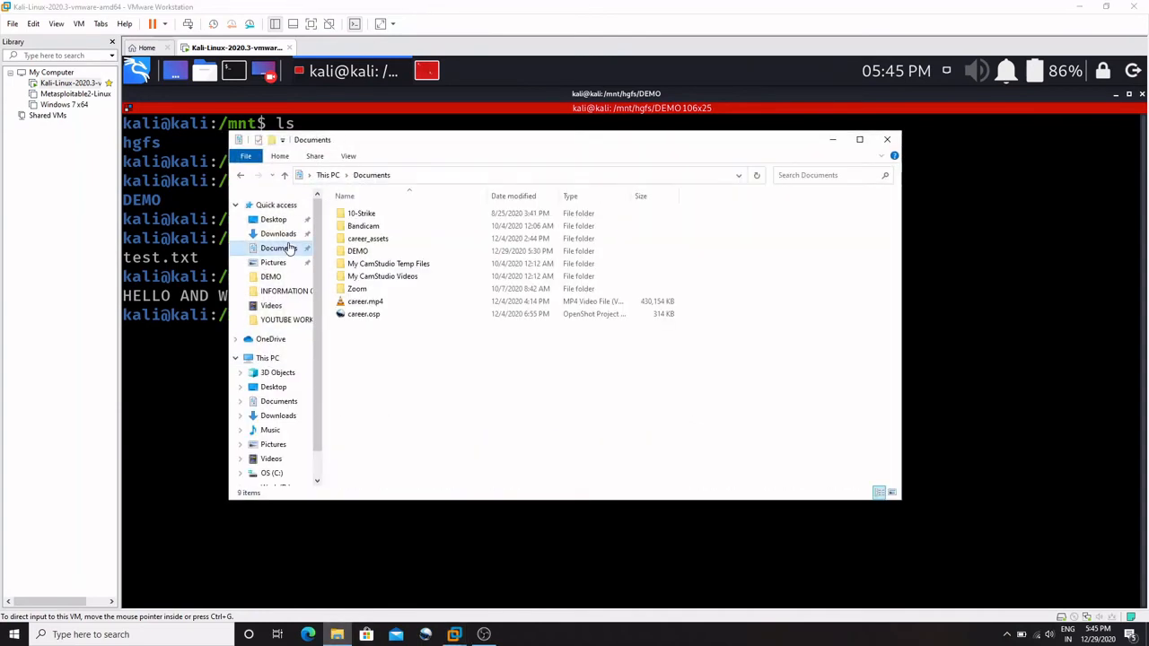
double_click(360, 251)
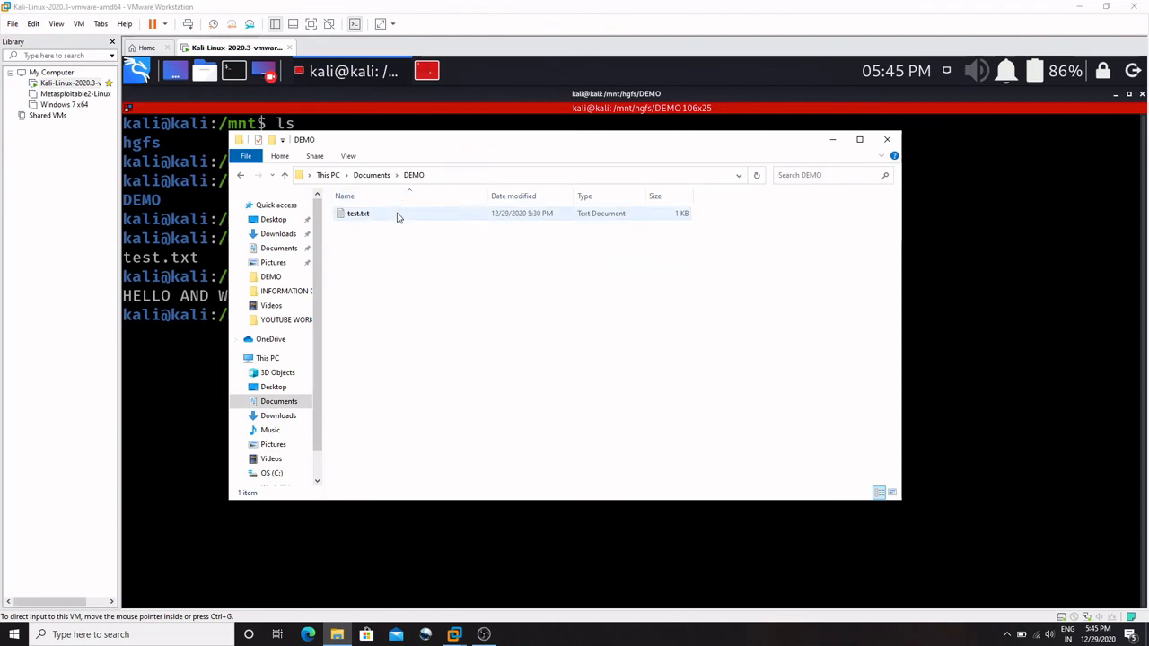
- Open test.txt from the host's DEMO folder in Notepad and check its line of text against the terminal output
double_click(398, 215)
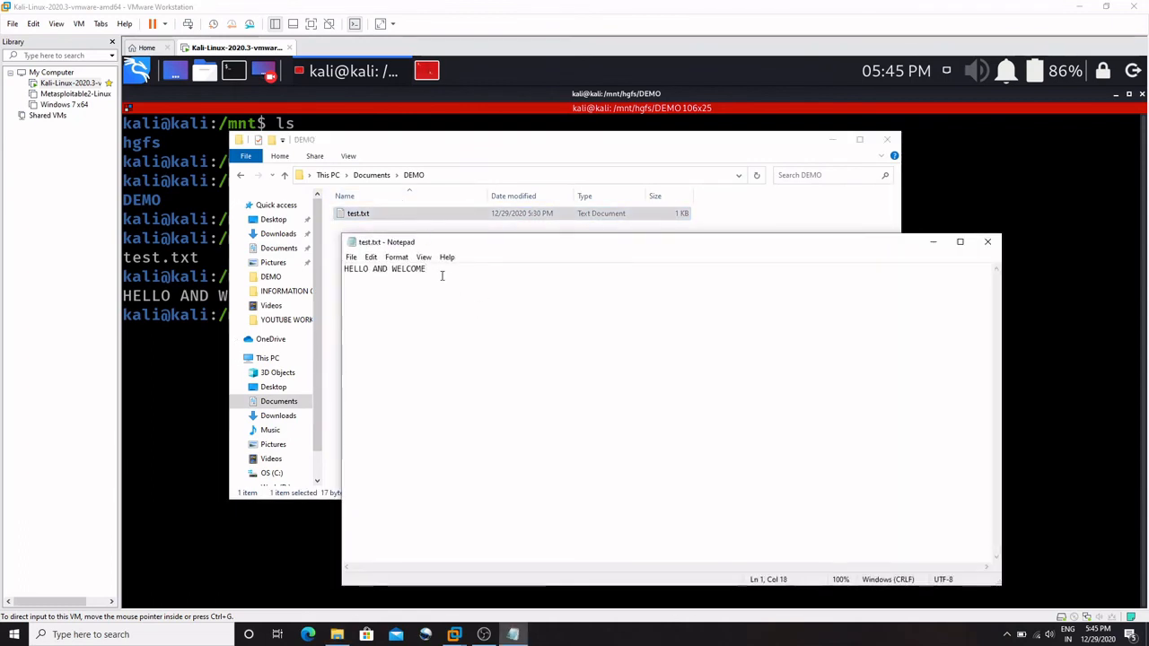
click(433, 271)
drag(432, 271, 343, 271)
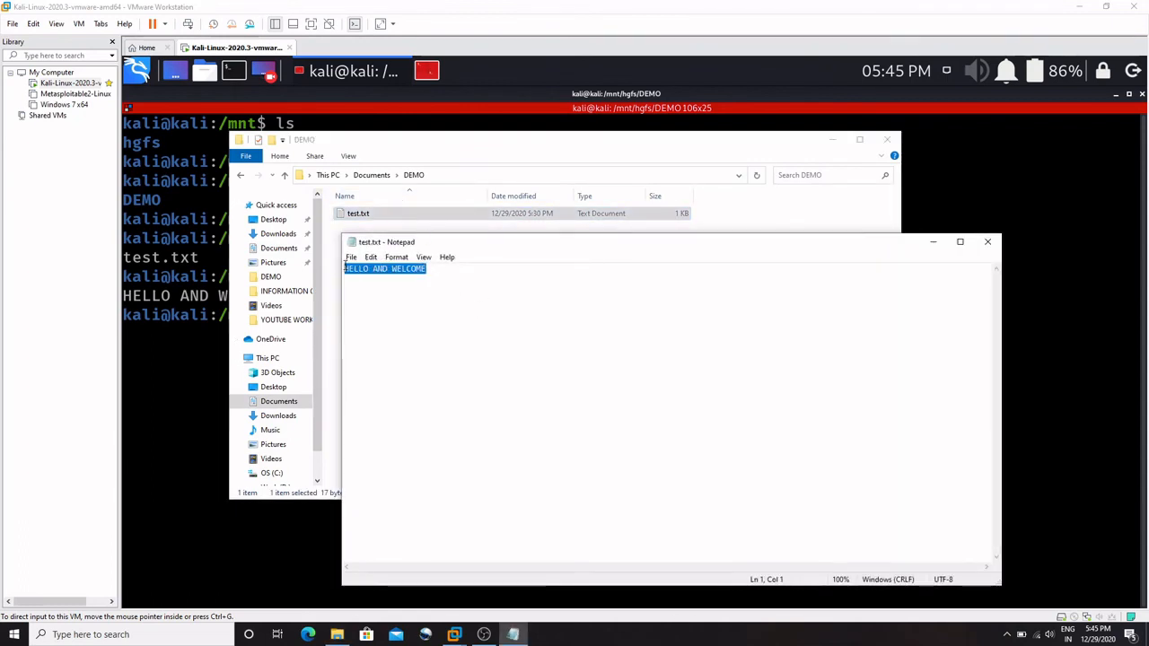
click(392, 293)
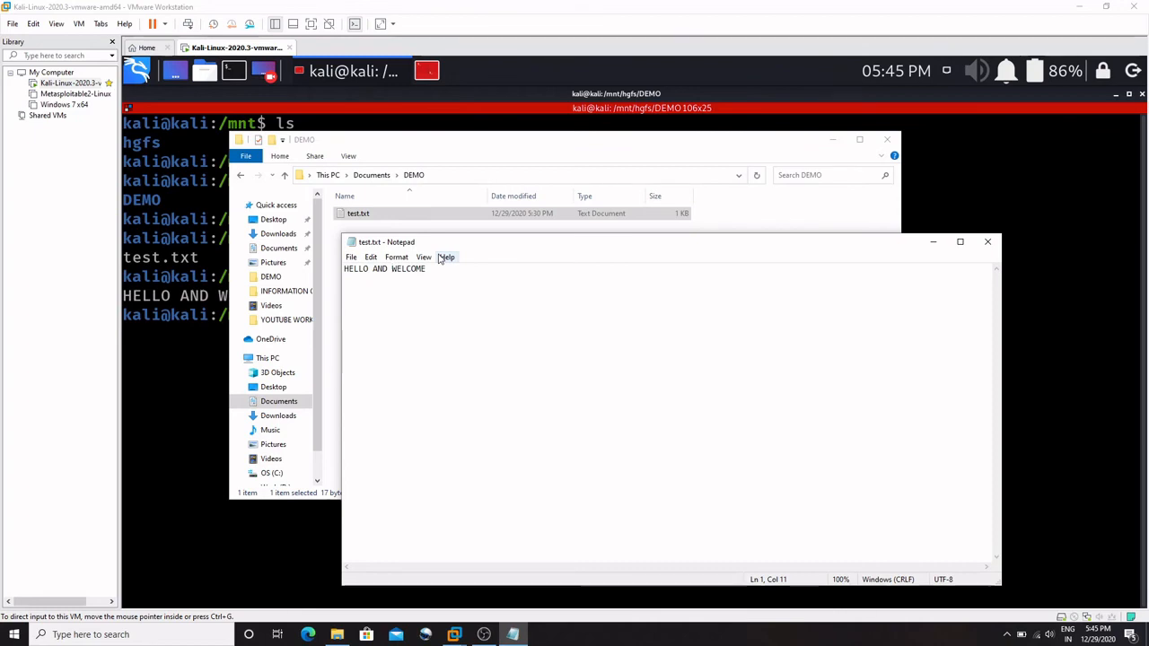